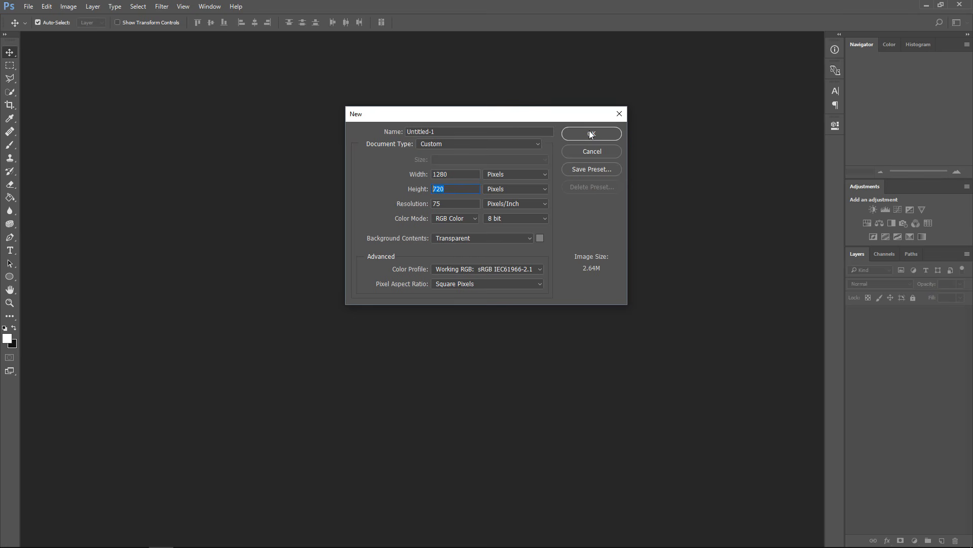
Fill the empty layer with the dark colour #131313 using the Paint Bucket tool.
click(10, 200)
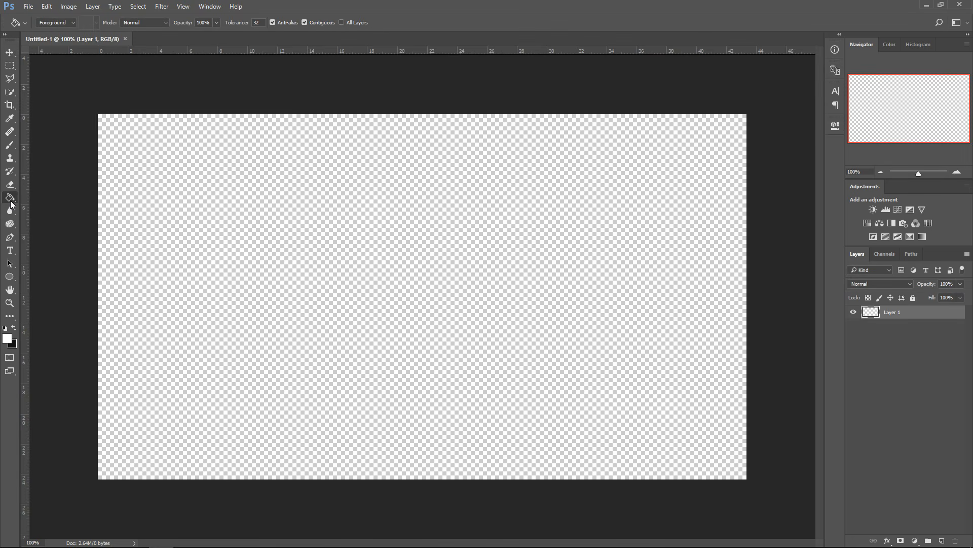
click(6, 340)
text(131313)
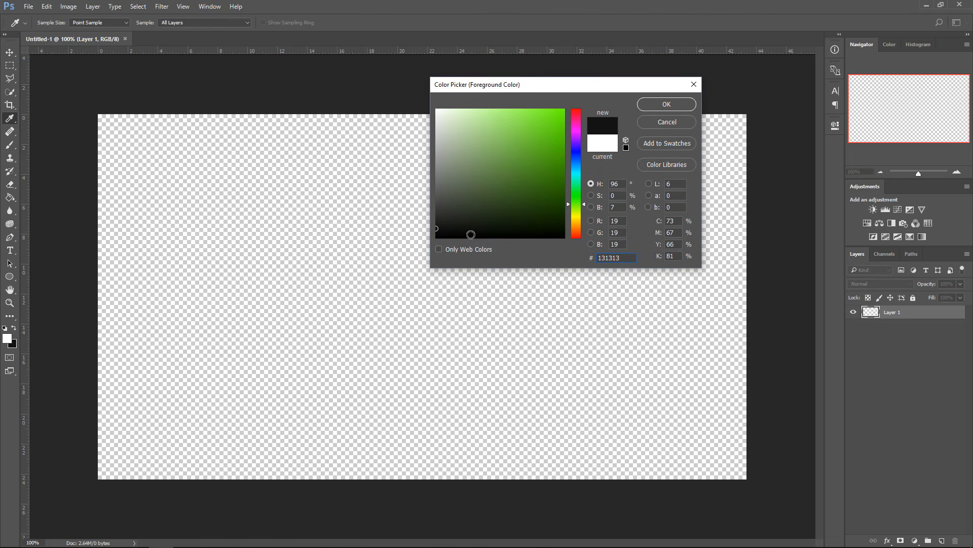
click(661, 104)
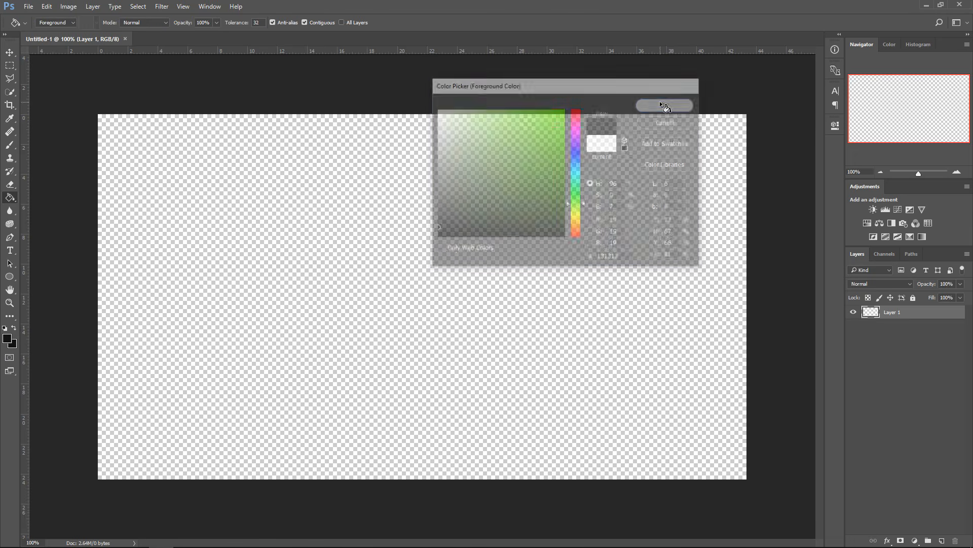
click(435, 263)
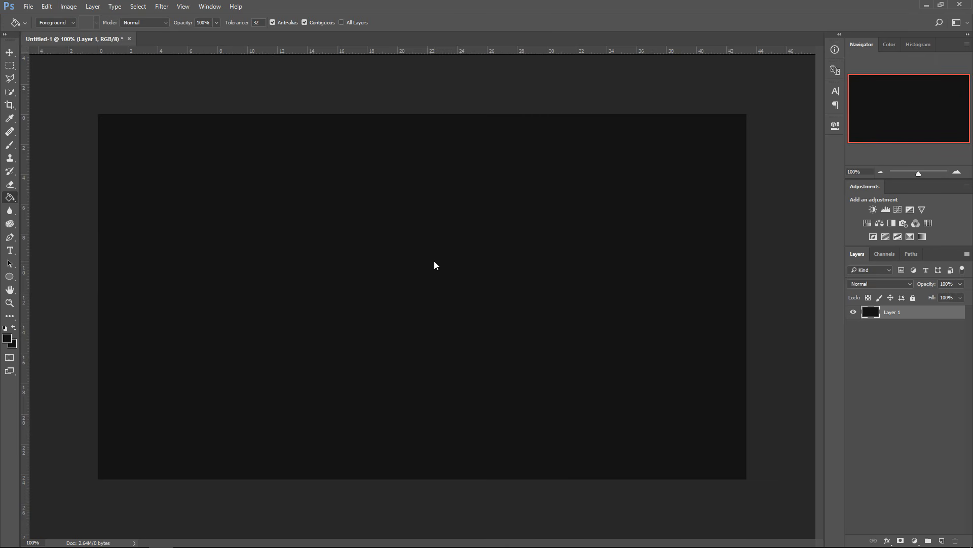
Set the foreground colour to white #ffffff and create a text box containing the word GOLD.
click(9, 250)
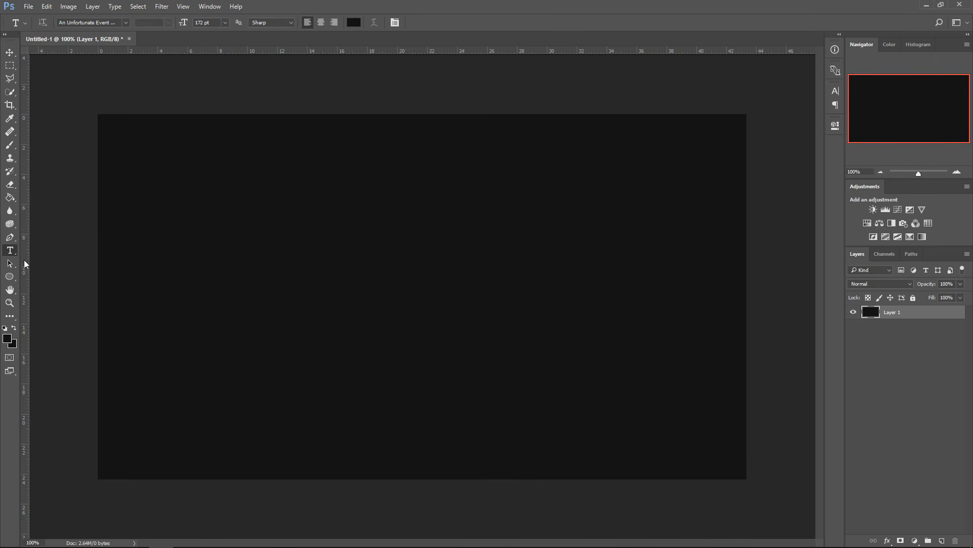
click(8, 344)
text(ffffff)
click(666, 104)
drag(156, 185, 613, 394)
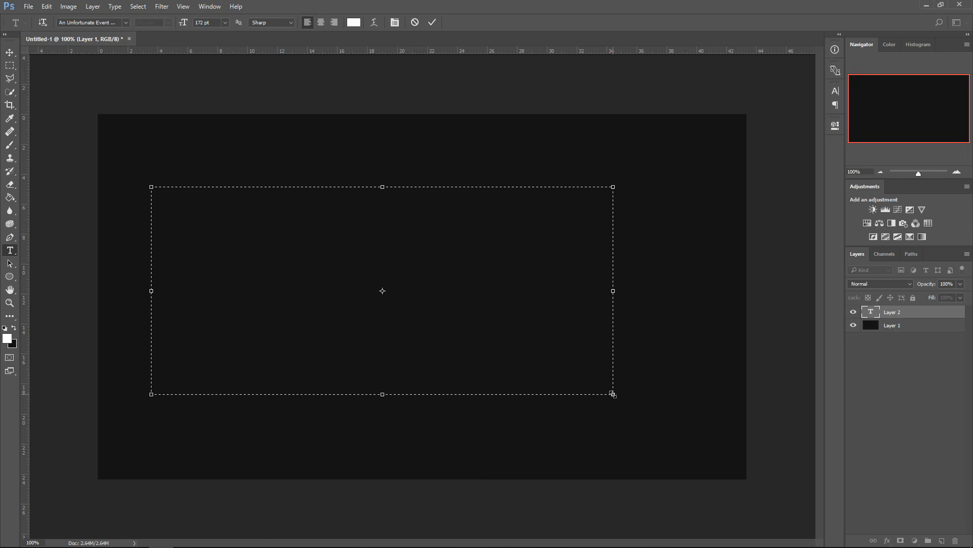
text(GOLD)
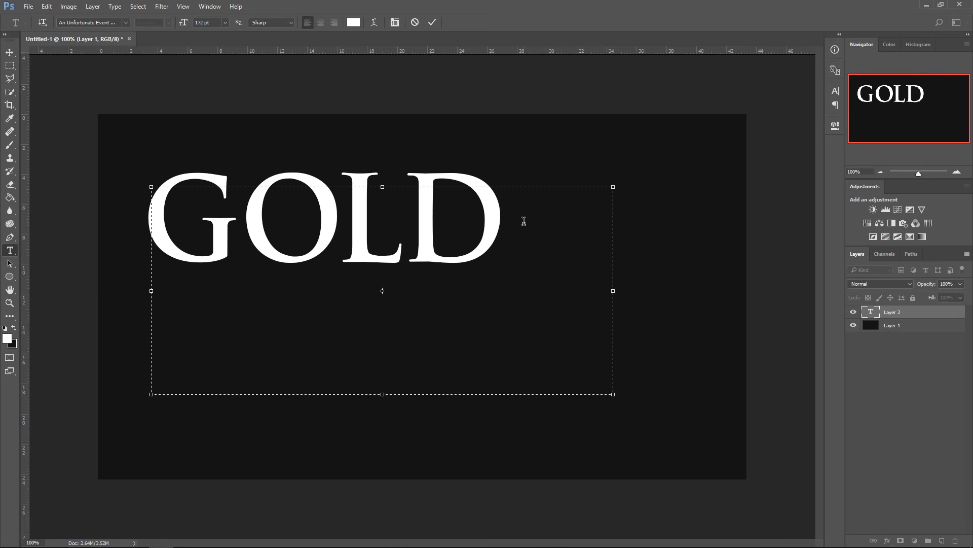
drag(529, 221, 171, 158)
click(124, 22)
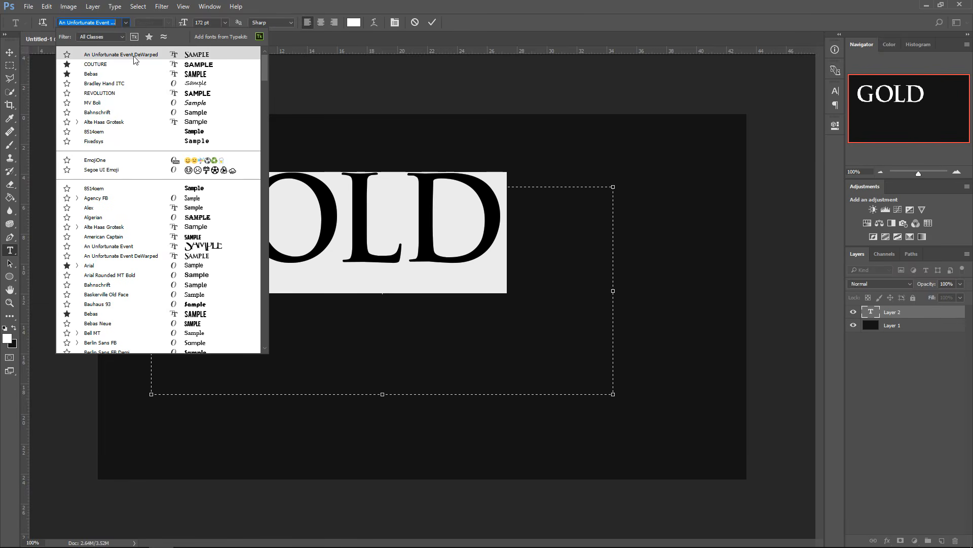
click(542, 226)
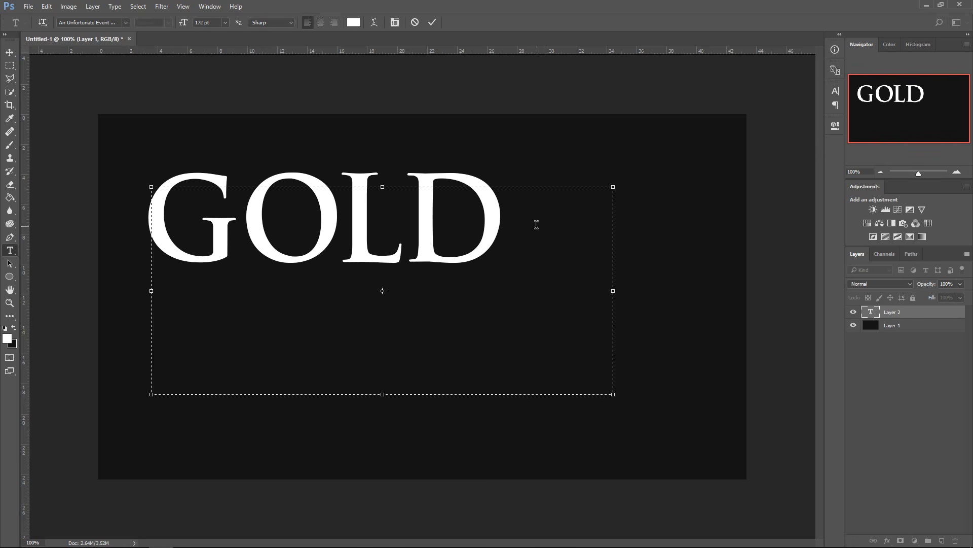
Try adjusting the GOLD text's tracking in the Character panel, and shrink the text box to fit the word.
drag(536, 224, 208, 209)
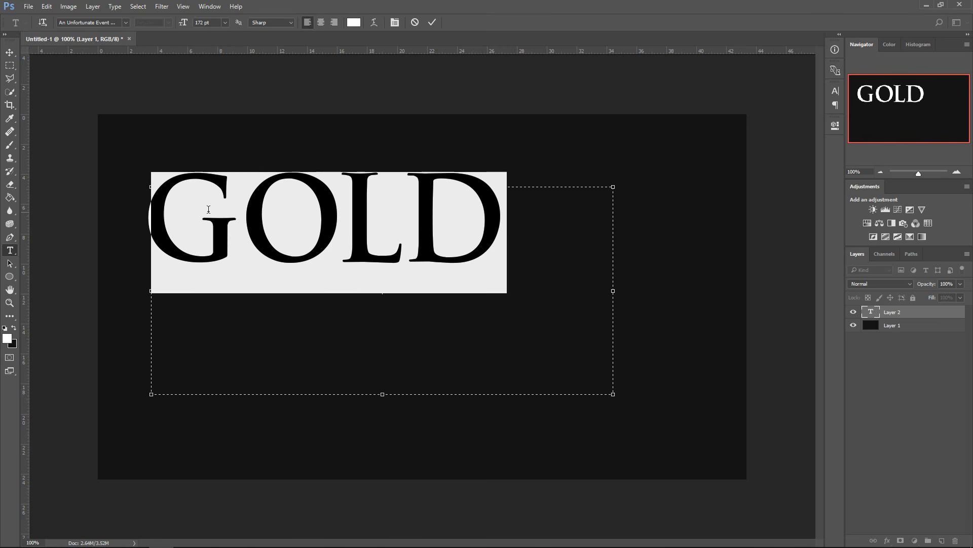
click(835, 92)
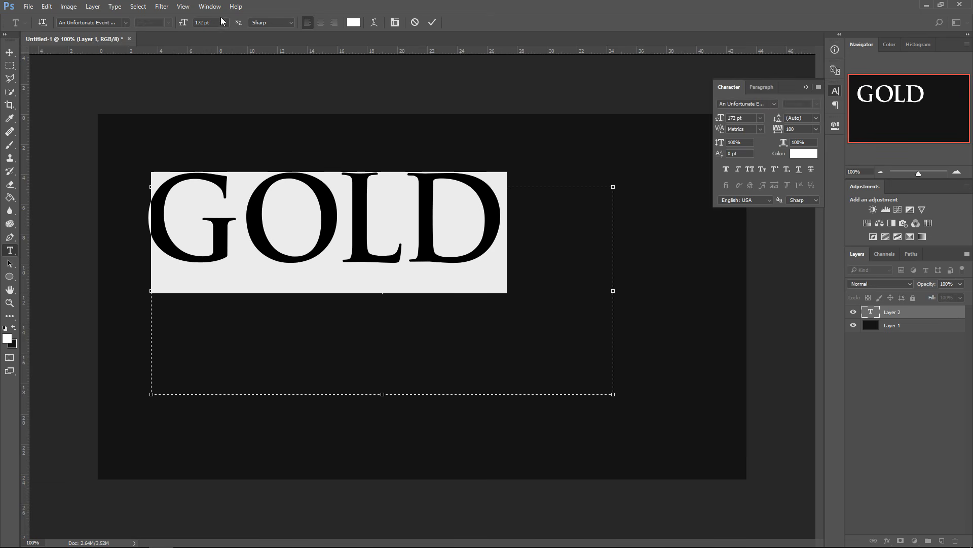
click(209, 6)
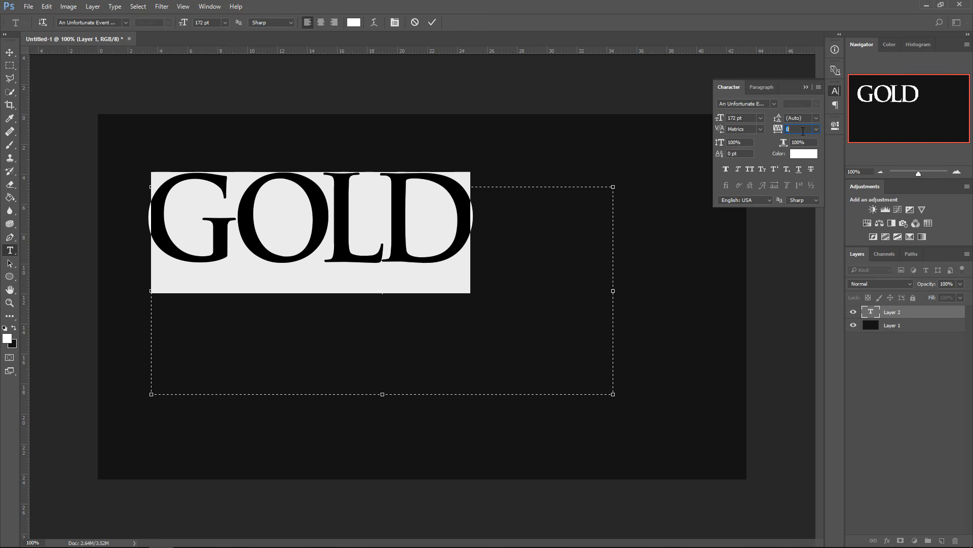
click(816, 129)
click(805, 281)
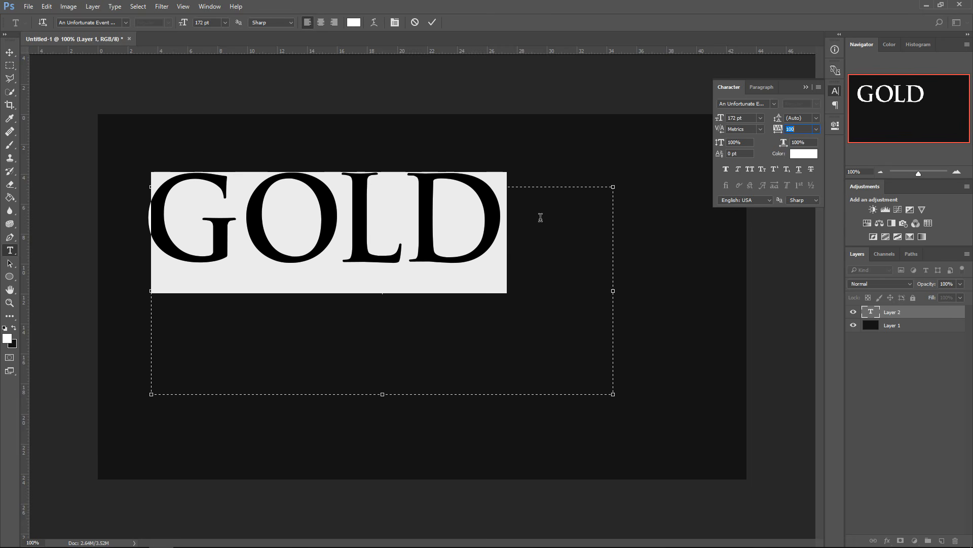
click(806, 87)
drag(613, 392, 507, 254)
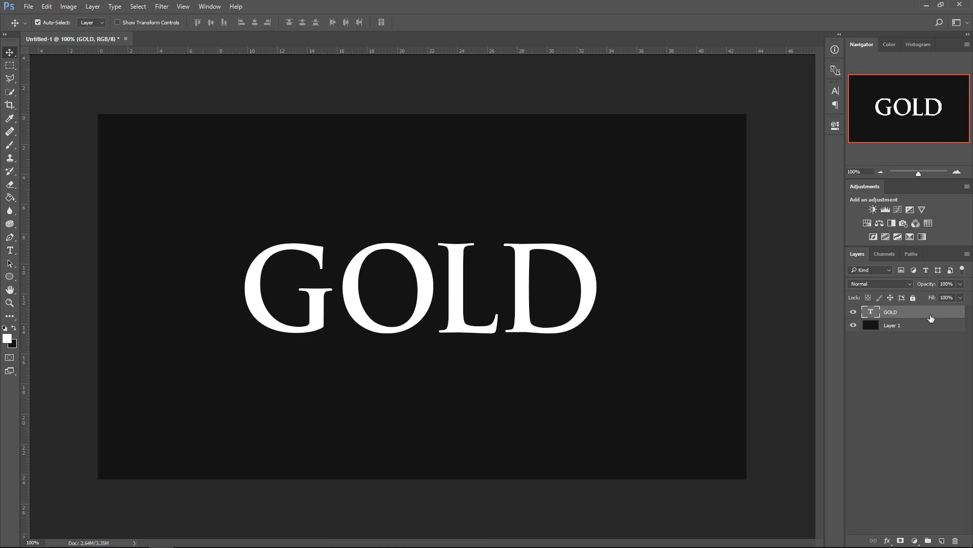
Open the GOLD layer's Blending Options and enable Bevel & Emboss, Inner Shadow, Color Overlay and Drop Shadow.
right_click(916, 309)
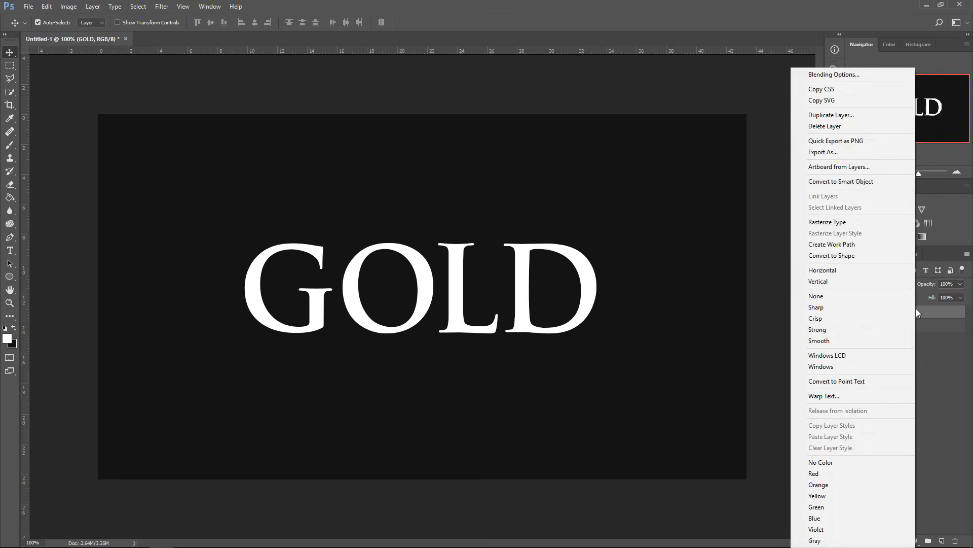
click(844, 76)
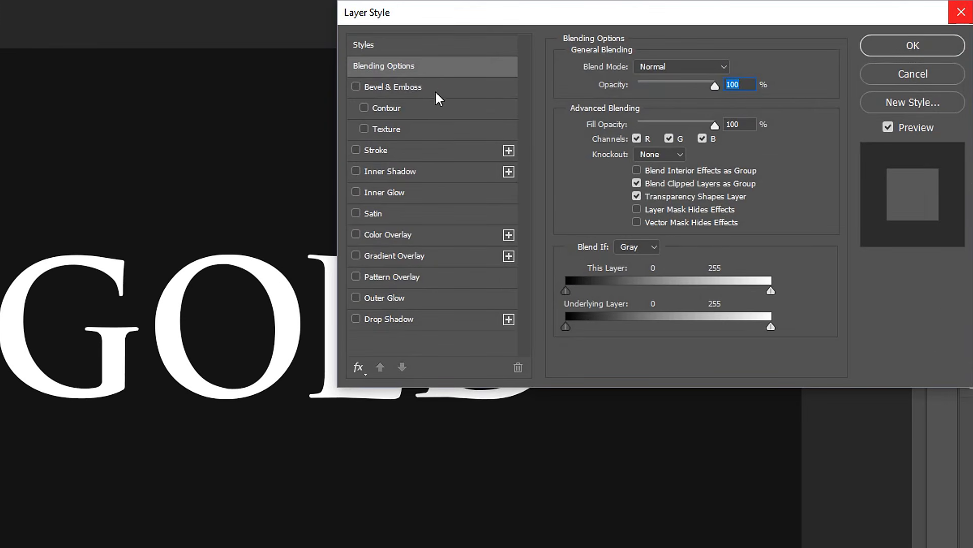
click(356, 86)
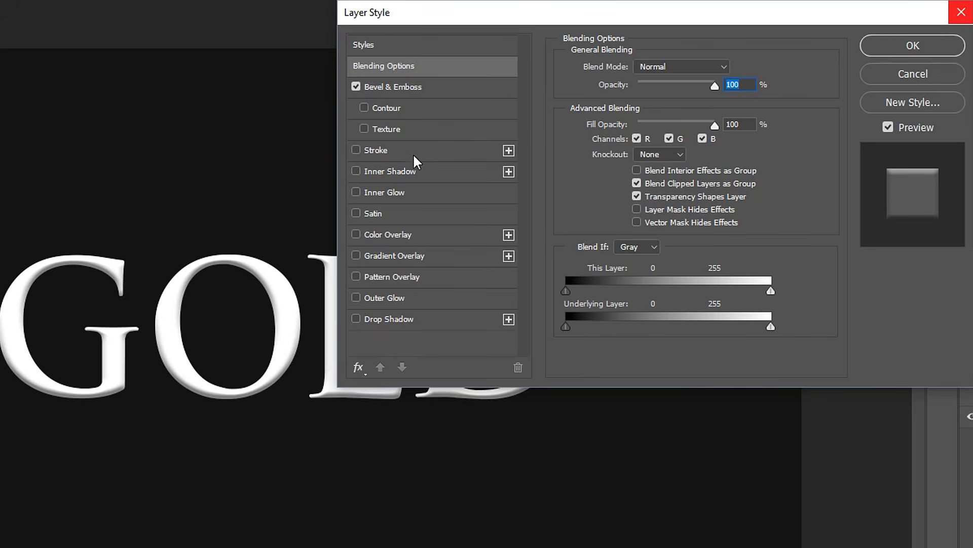
click(356, 172)
click(357, 235)
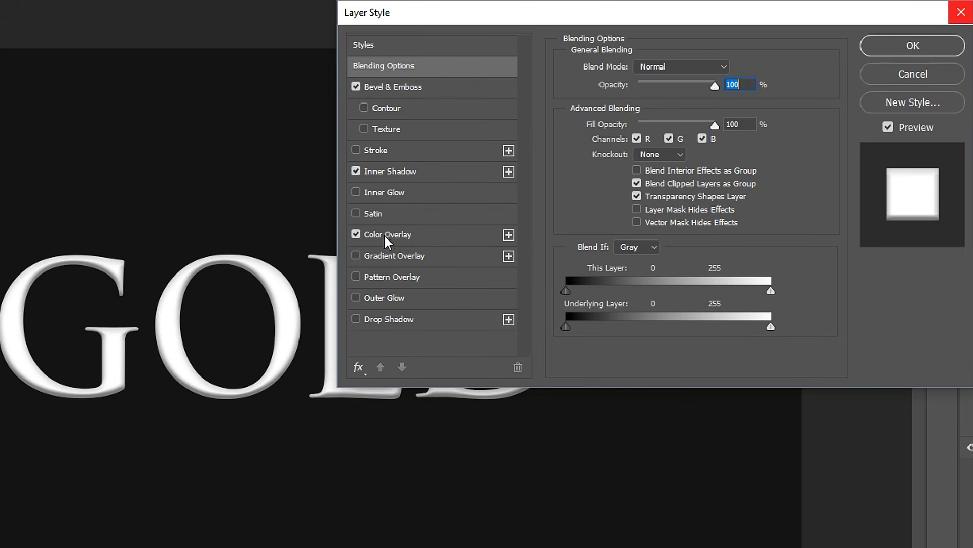
click(356, 320)
Set Bevel & Emboss technique to Chisel Hard, depth to 300% and size to 20 px.
click(394, 86)
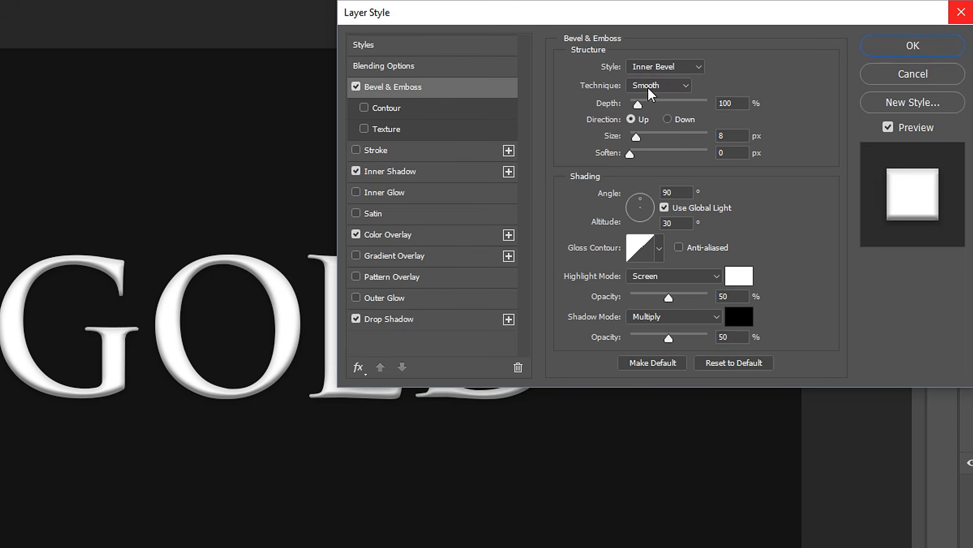
click(646, 87)
click(650, 104)
key(Tab)
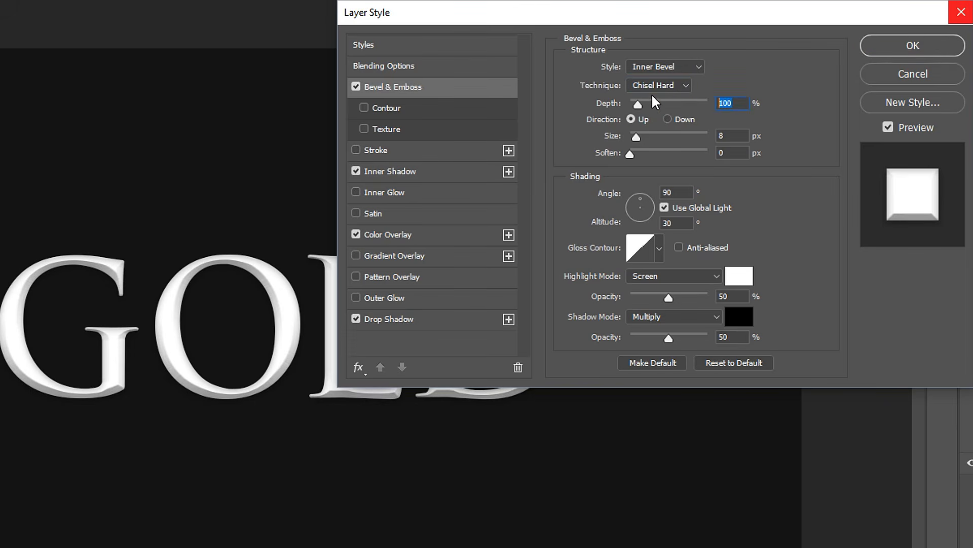
text(300)
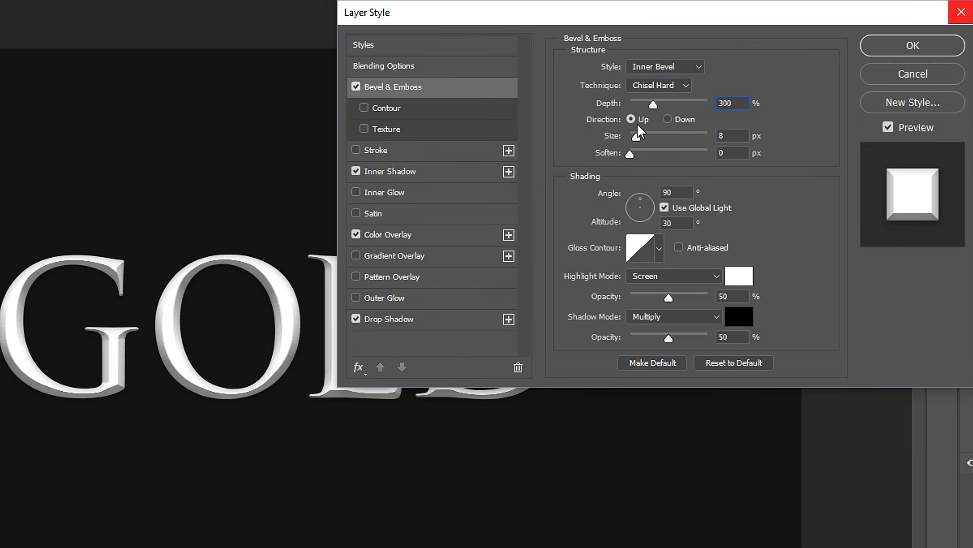
key(Tab)
text(20)
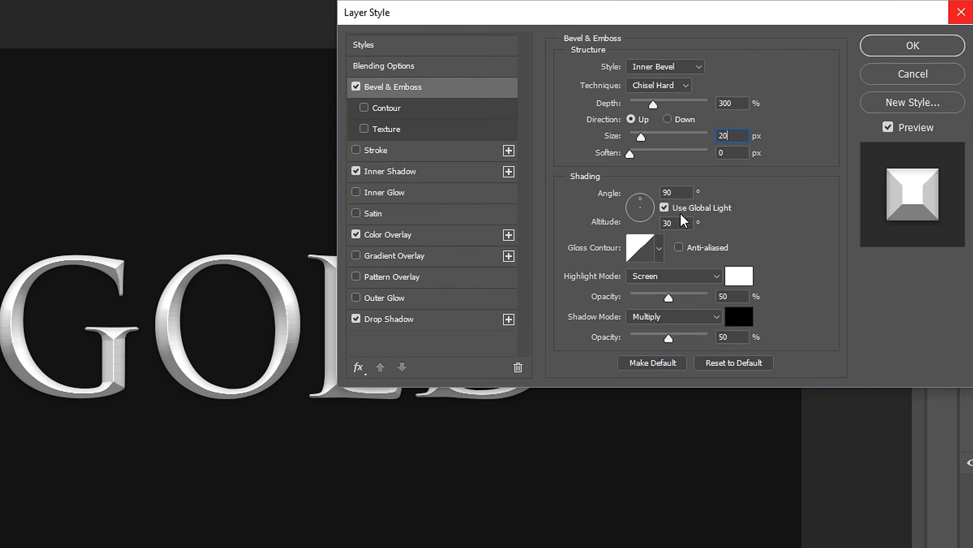
Set the bevel shading altitude to 35° and choose the cone-shaped gloss contour.
click(663, 208)
double_click(677, 223)
text(35)
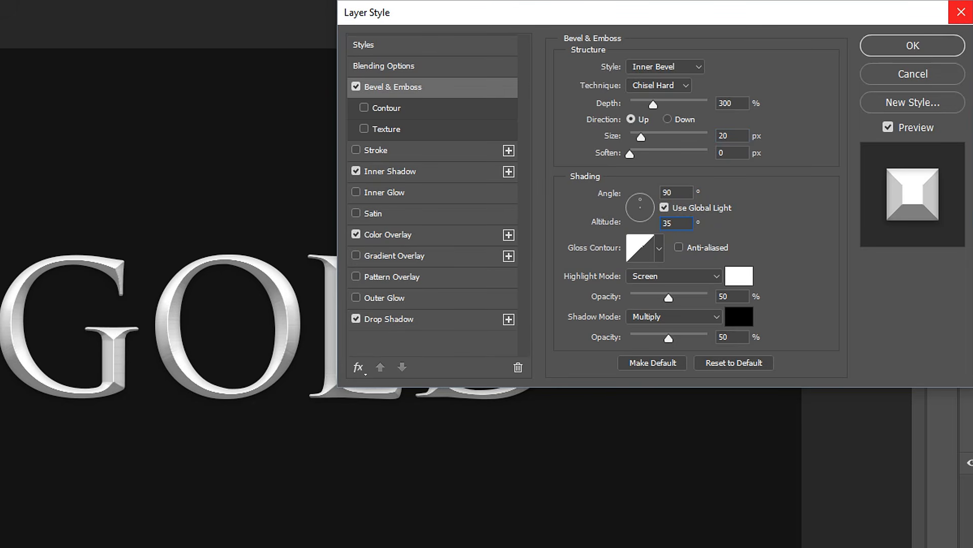
click(659, 247)
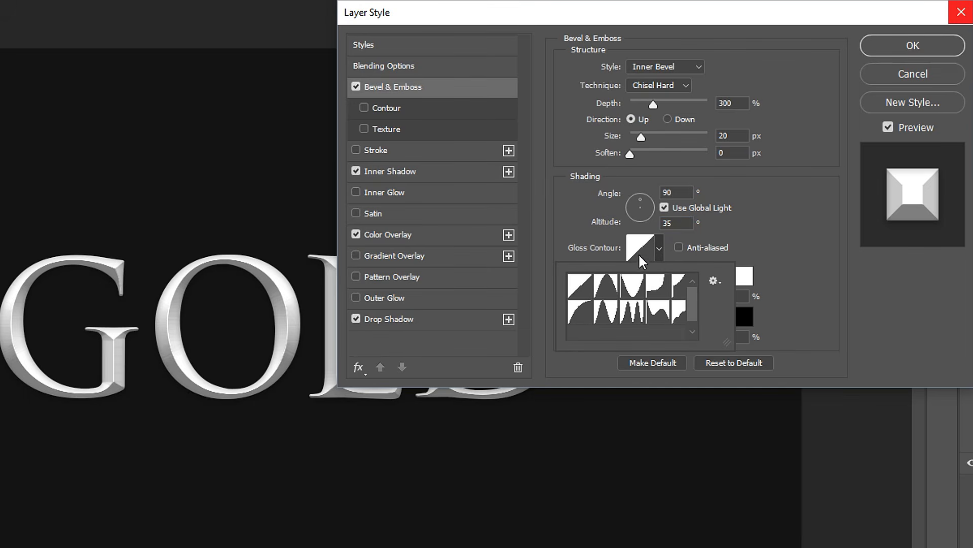
click(610, 289)
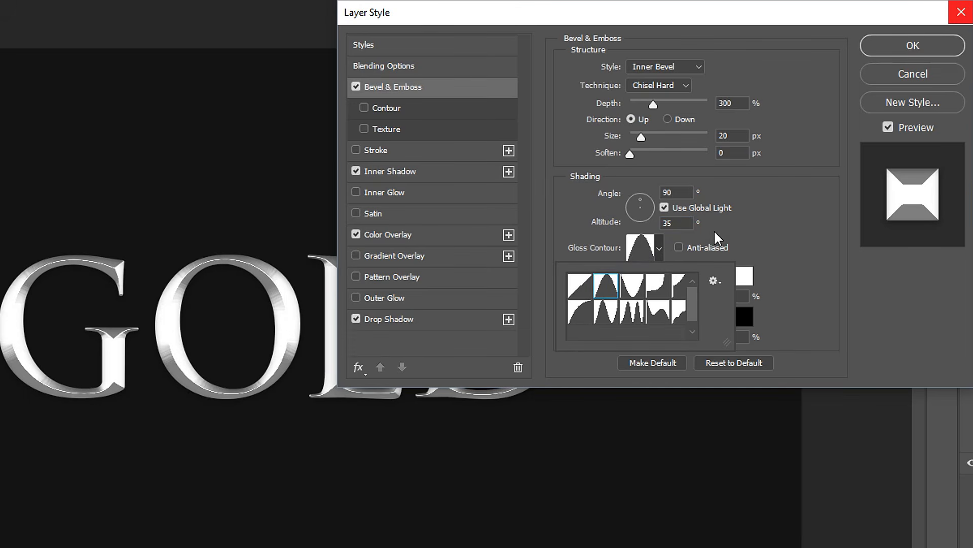
click(714, 229)
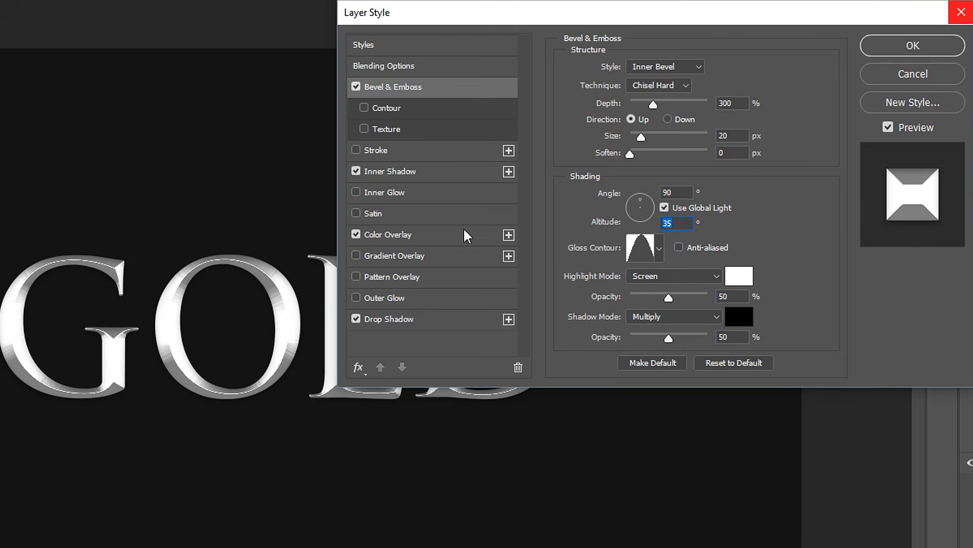
Set the bevel highlight mode to Linear Dodge (Add).
click(679, 247)
click(679, 247)
click(671, 276)
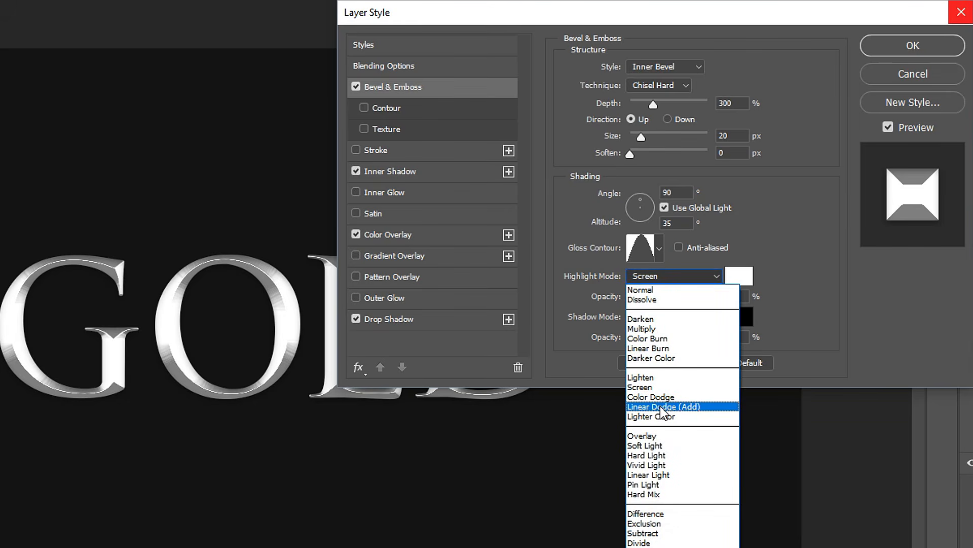
click(660, 405)
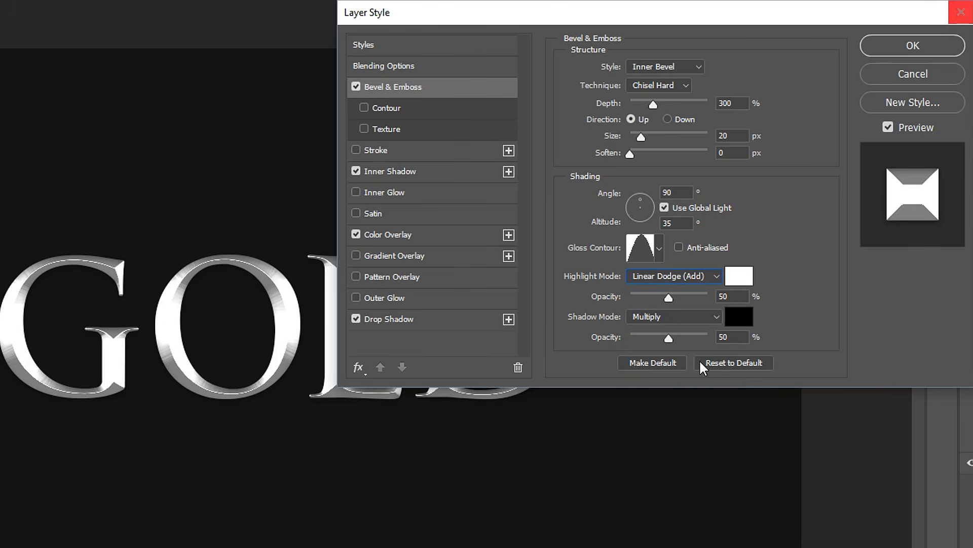
Set the bevel highlight opacity to 64% and the shadow opacity to 60%.
click(740, 296)
text(64)
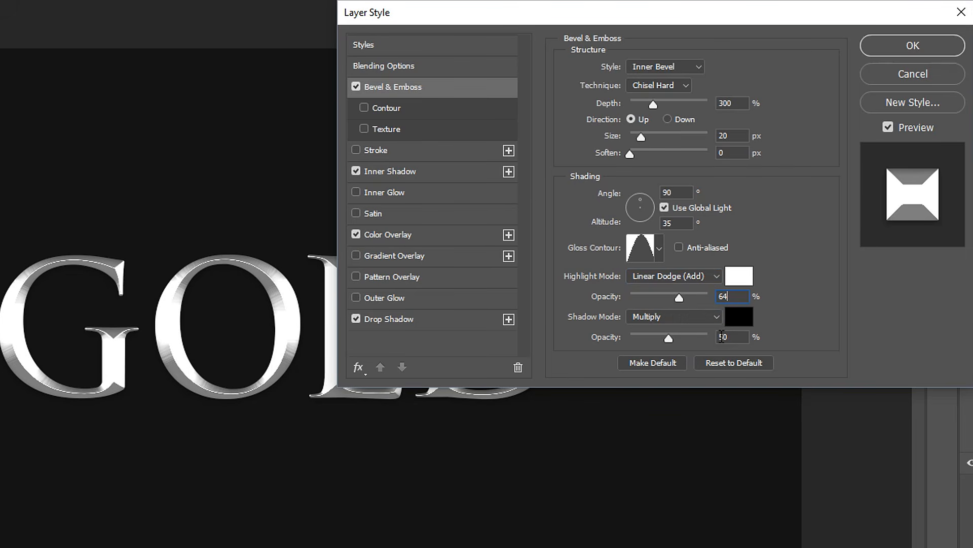
key(Tab)
text(60)
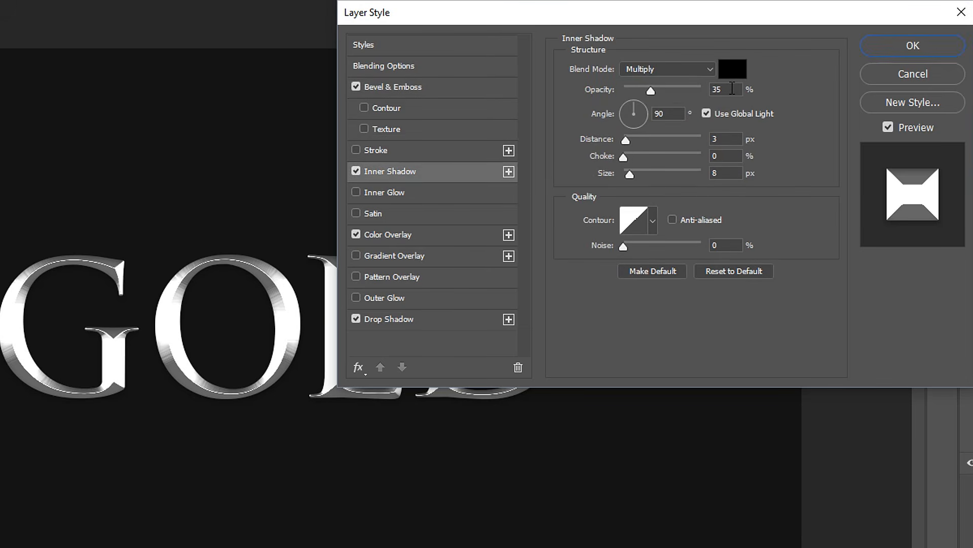
Set the Inner Shadow opacity to 40% and its blend mode to Normal.
click(715, 87)
text(40)
click(667, 69)
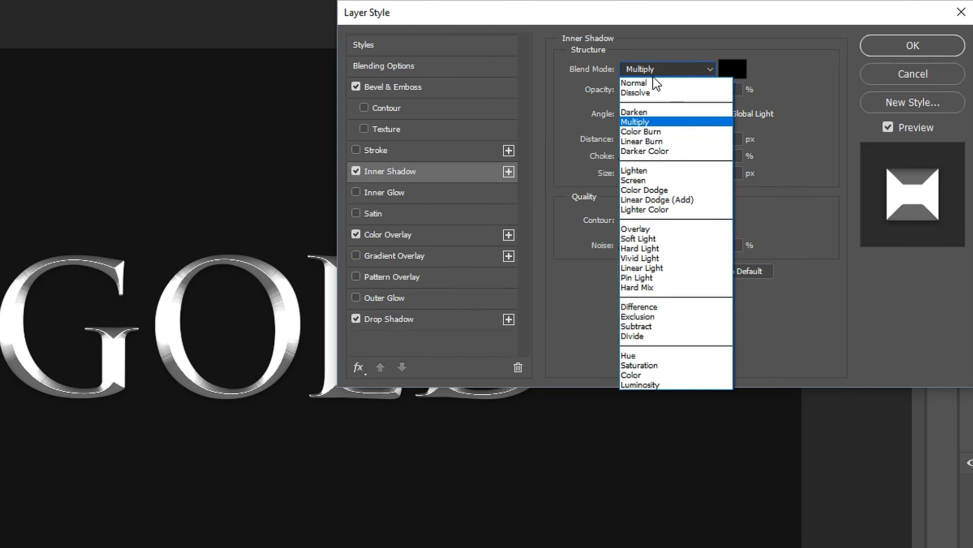
click(654, 82)
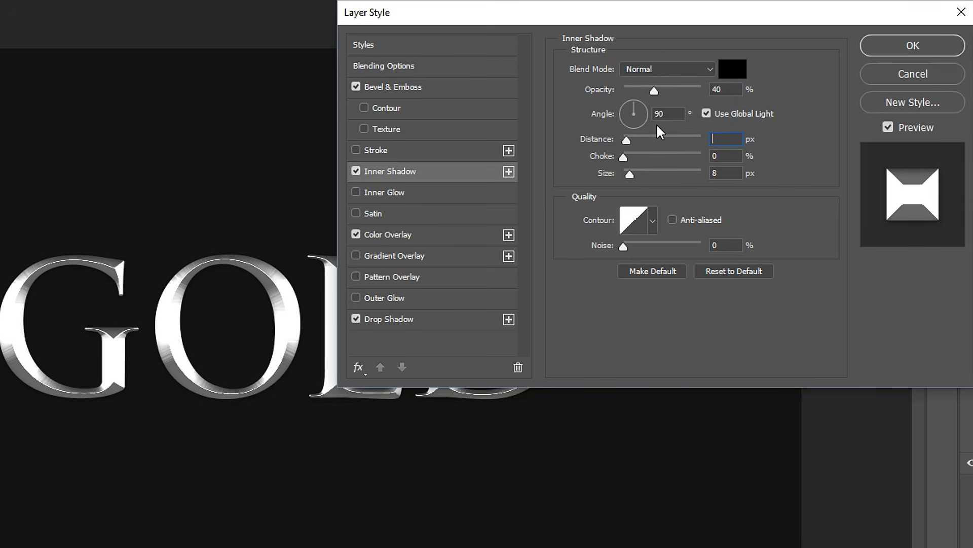
Set the Inner Shadow distance to 6 px and size to 8 px, and pick a rounded curve contour.
text(6)
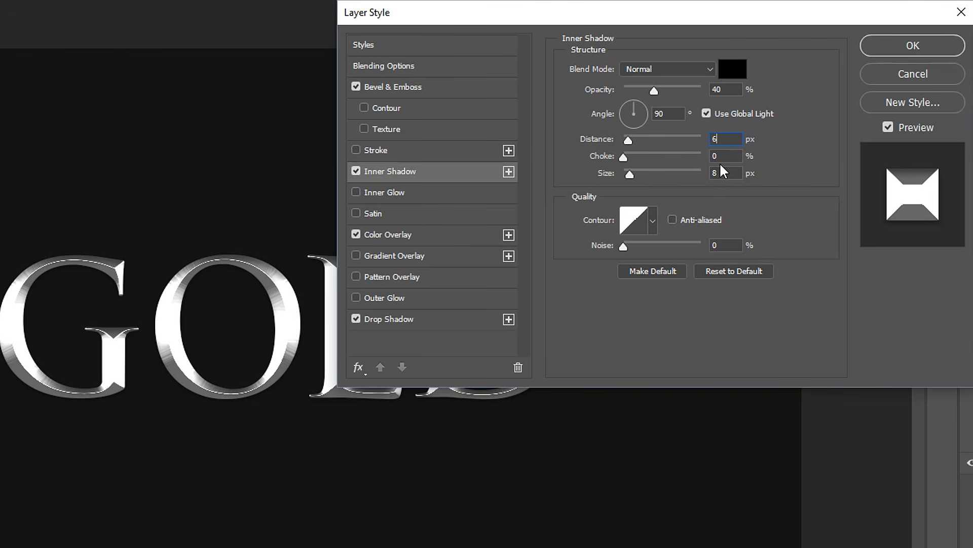
drag(734, 173, 676, 169)
text(8)
click(654, 219)
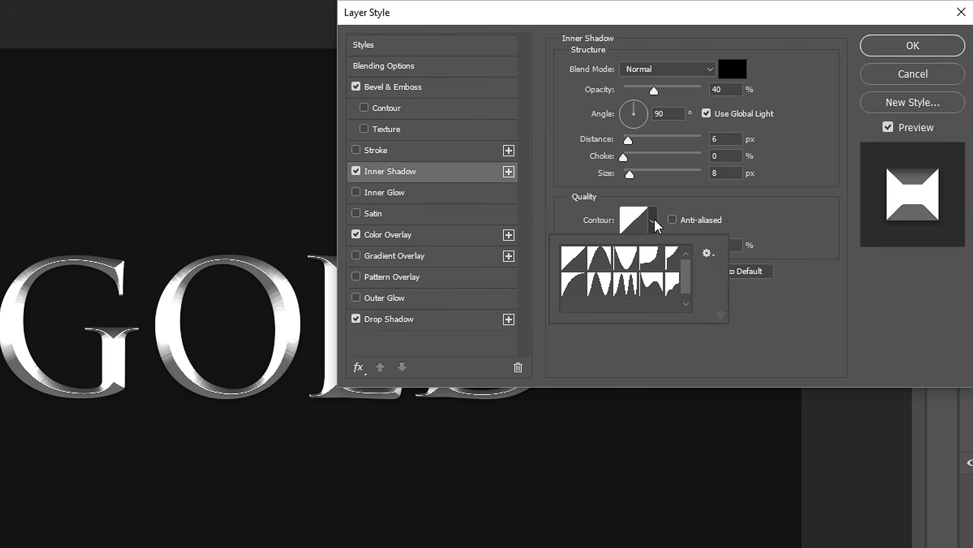
double_click(577, 290)
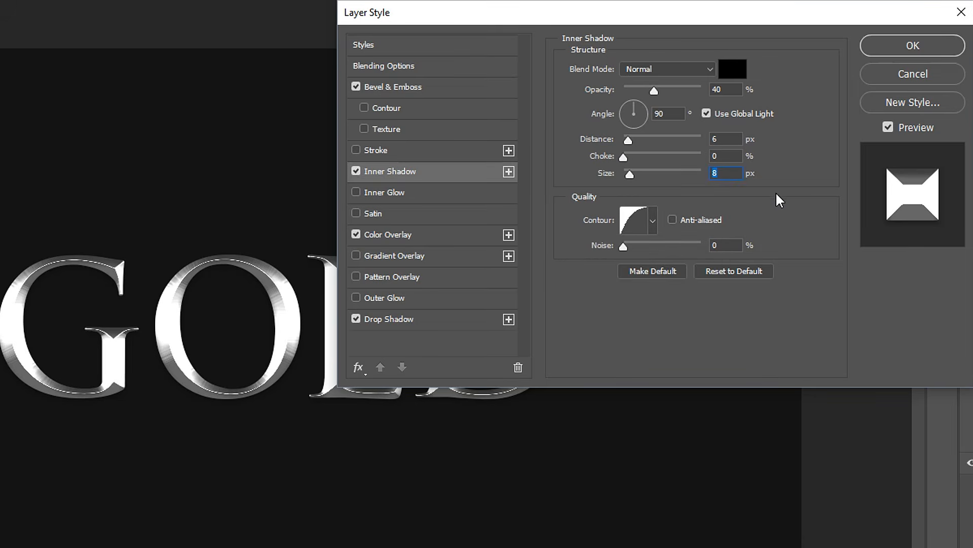
Set the Color Overlay color to ff9c00.
click(417, 234)
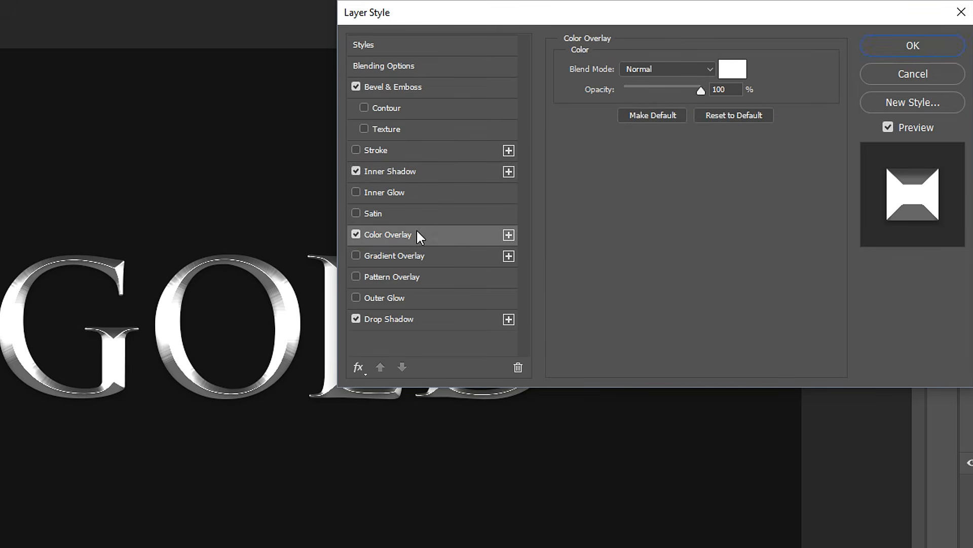
click(736, 71)
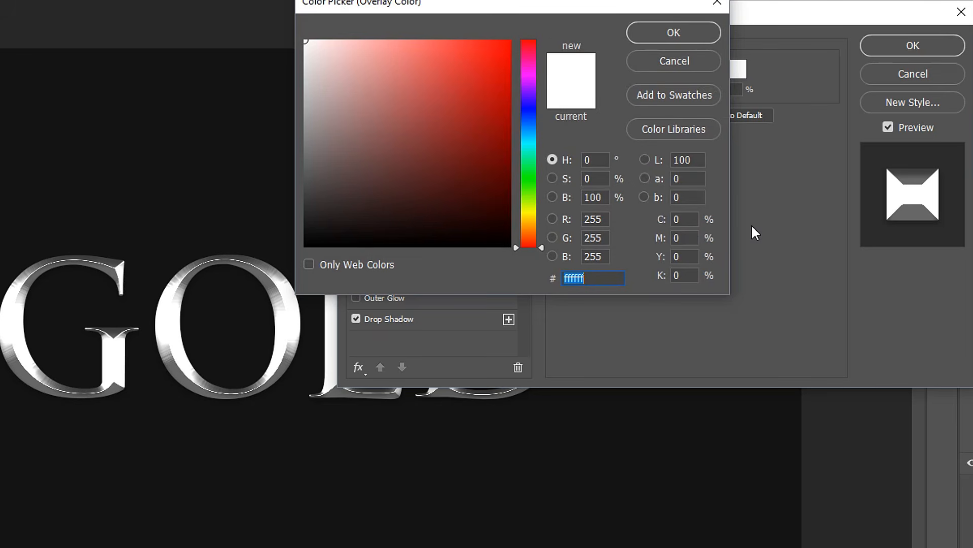
text(ff)
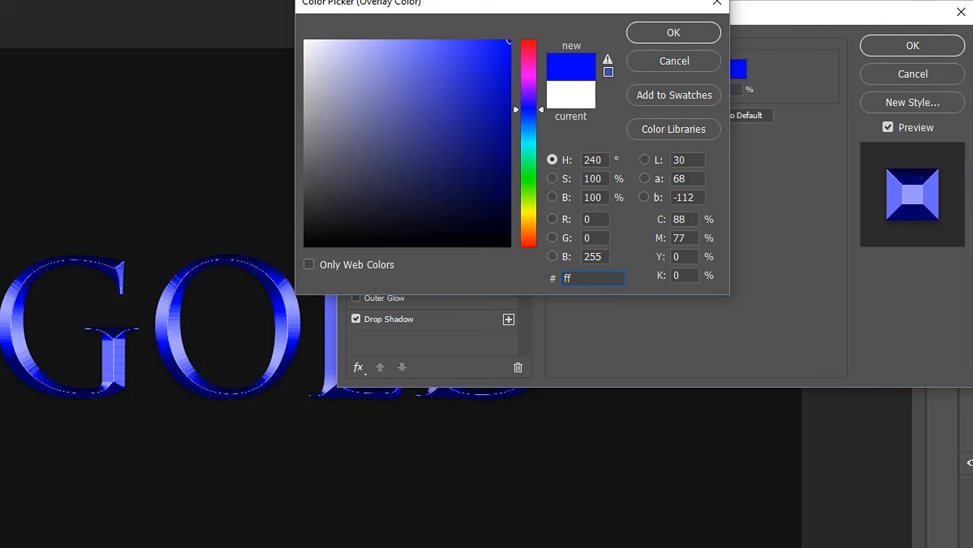
text(9c)
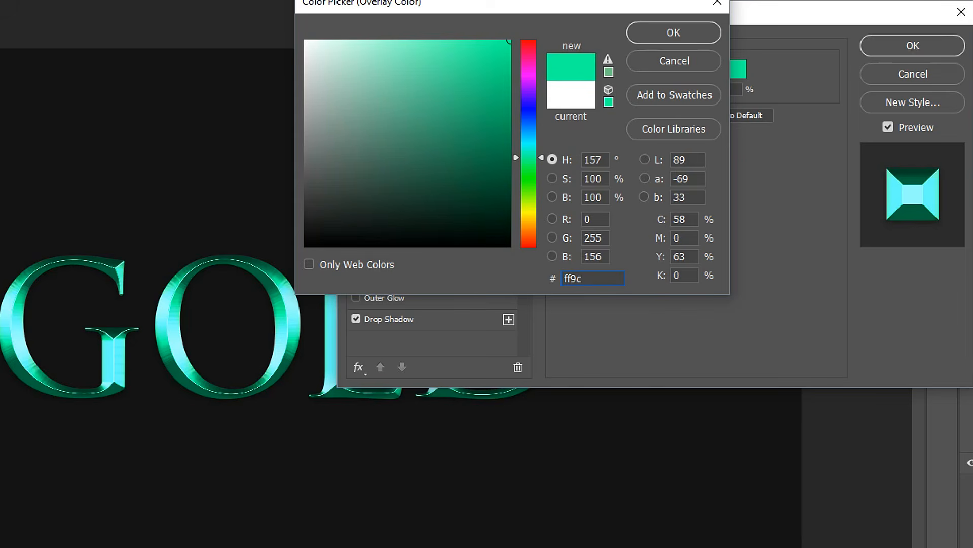
text(00)
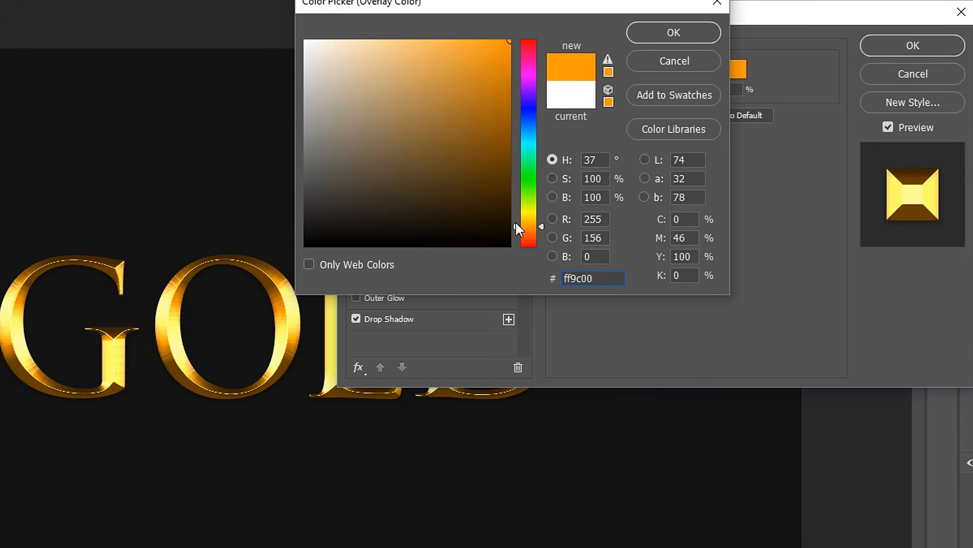
click(675, 33)
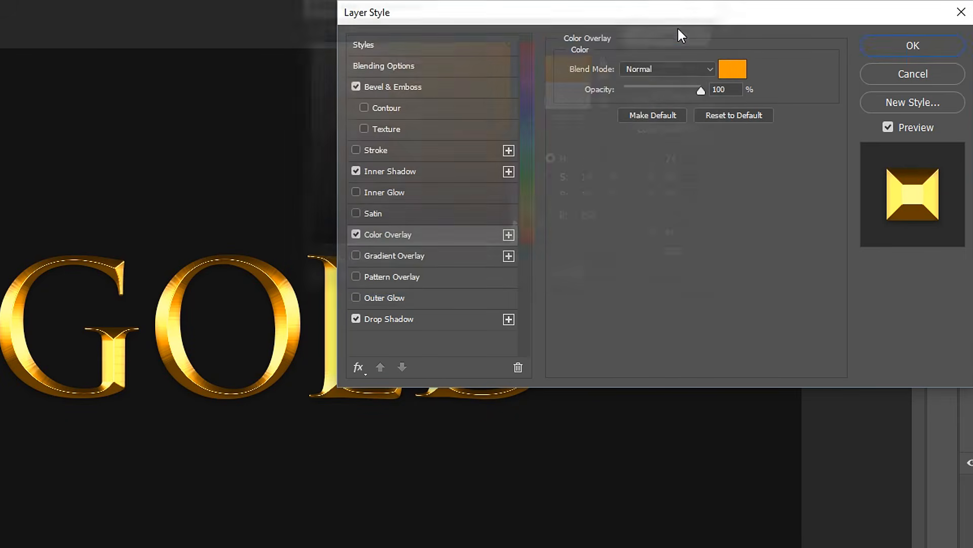
Set the Drop Shadow opacity to 80%.
click(388, 318)
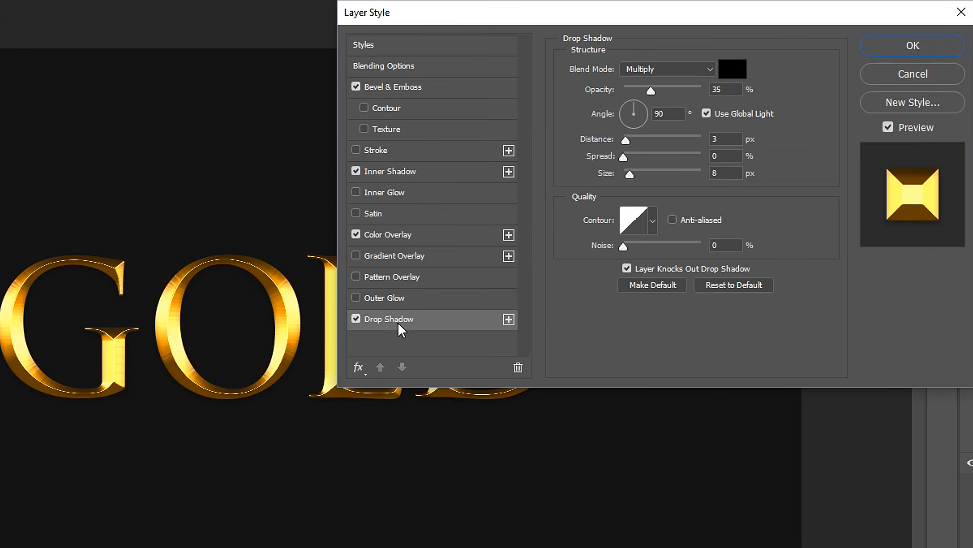
click(716, 90)
text(80)
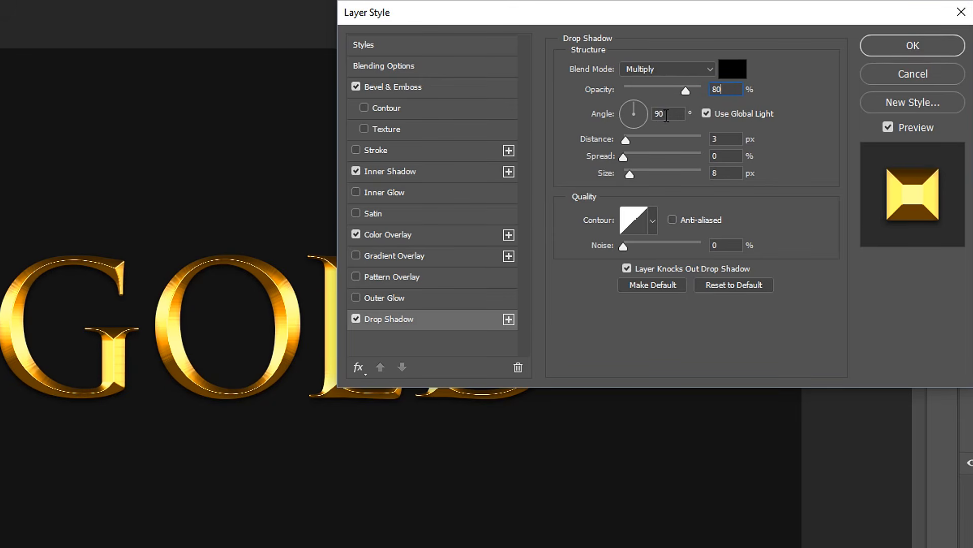
Set the Drop Shadow distance to 0 px and size to 28 px, then apply the layer style.
drag(626, 143, 620, 141)
click(740, 174)
drag(742, 175, 667, 175)
text(2)
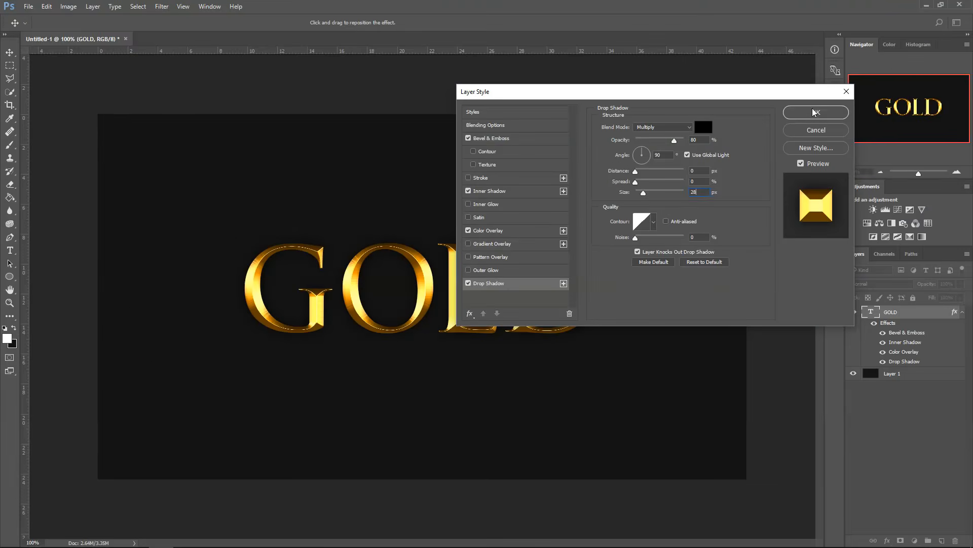
click(913, 45)
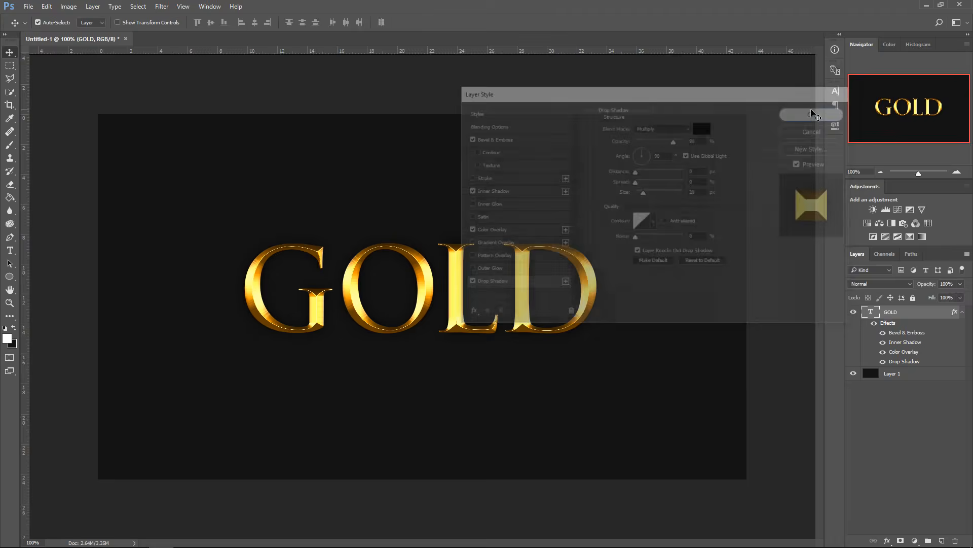